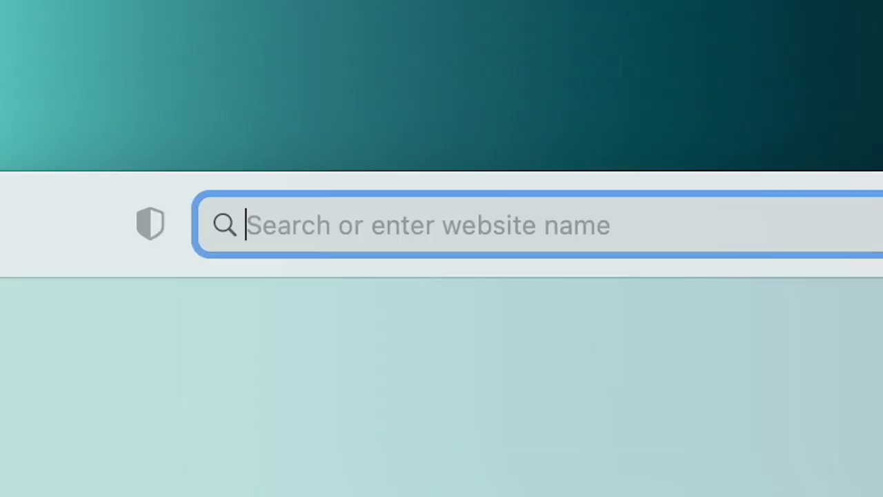
# - Enter 169.254.254.2 in Safari's address bar to reach the HDL410's Nureva App page
pyautogui.write('169.2')
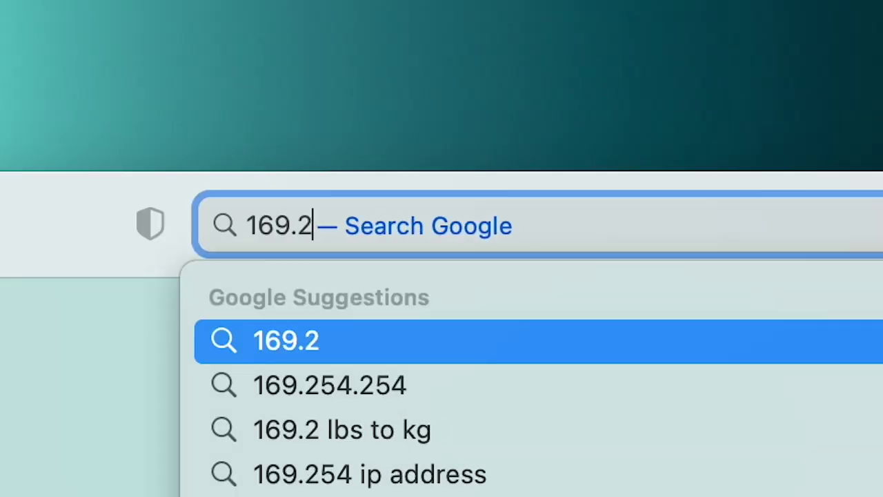
pyautogui.write('54.25')
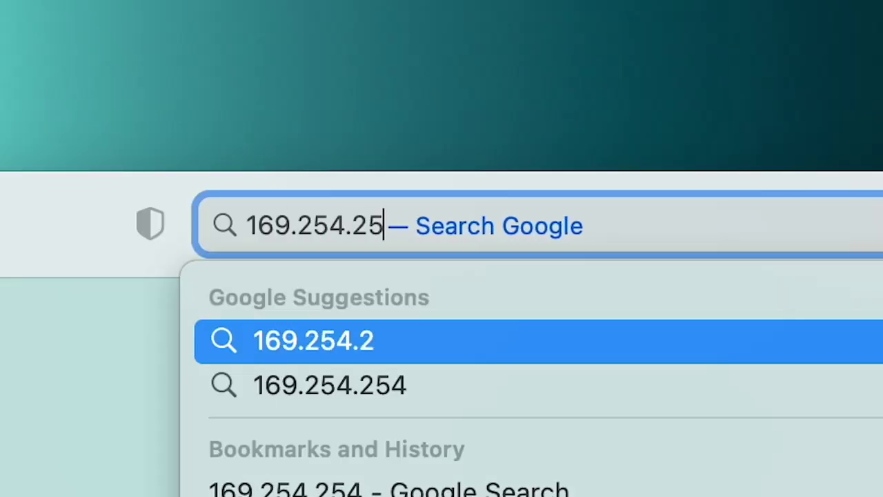
pyautogui.write('4.2')
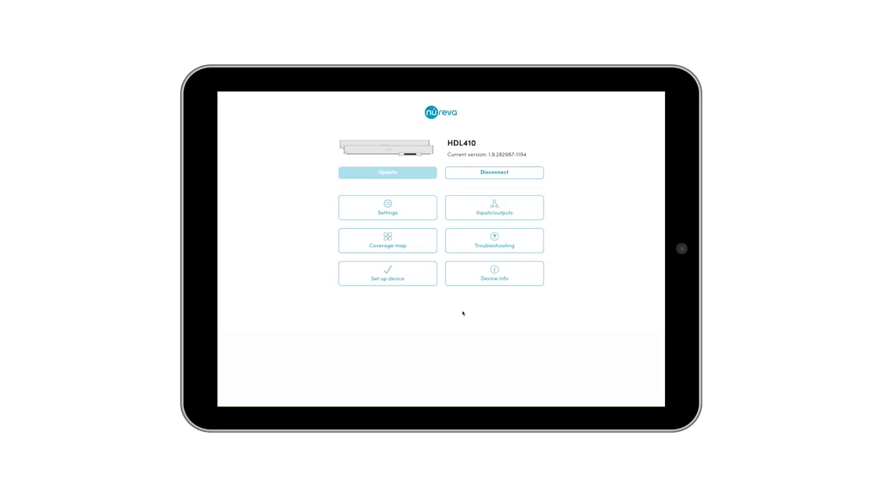
# - Start device setup and go through all the installation tips back to the device home
pyautogui.click(428, 280)
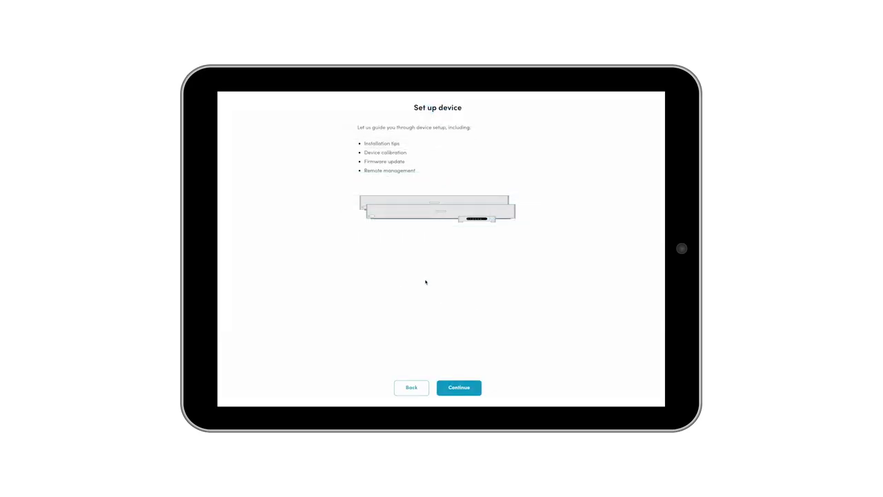
pyautogui.click(475, 393)
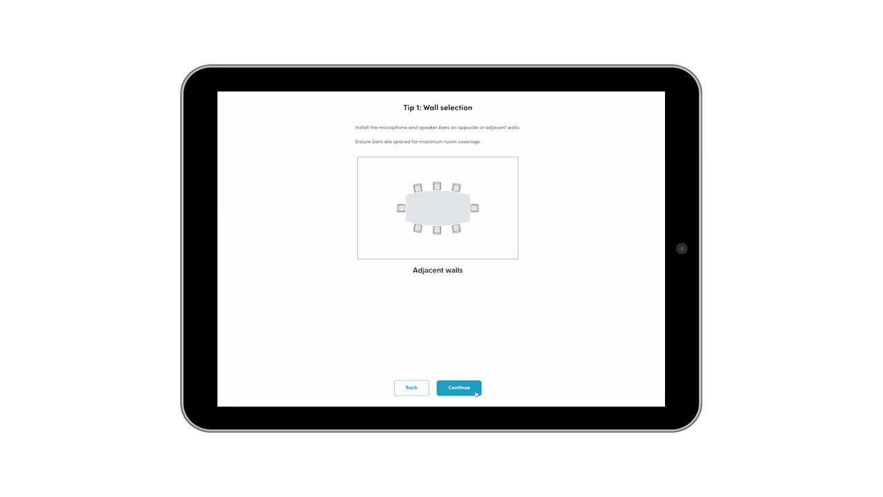
pyautogui.click(475, 393)
pyautogui.click(475, 393)
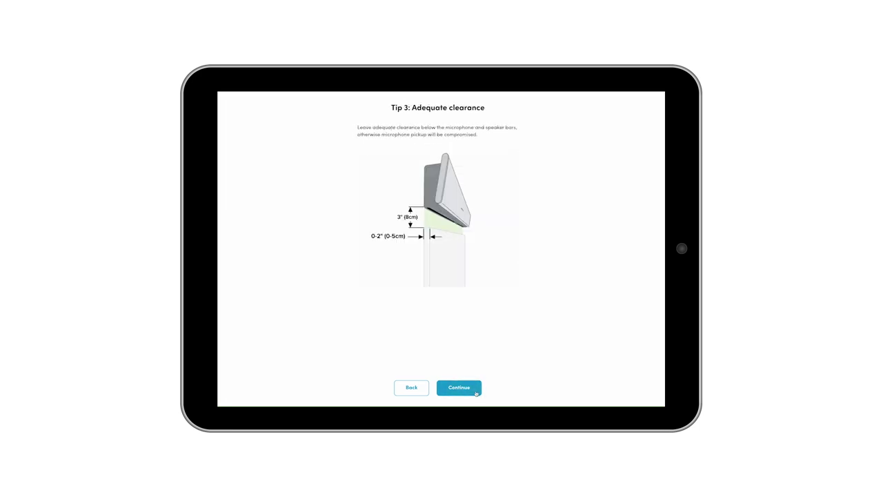
pyautogui.click(475, 393)
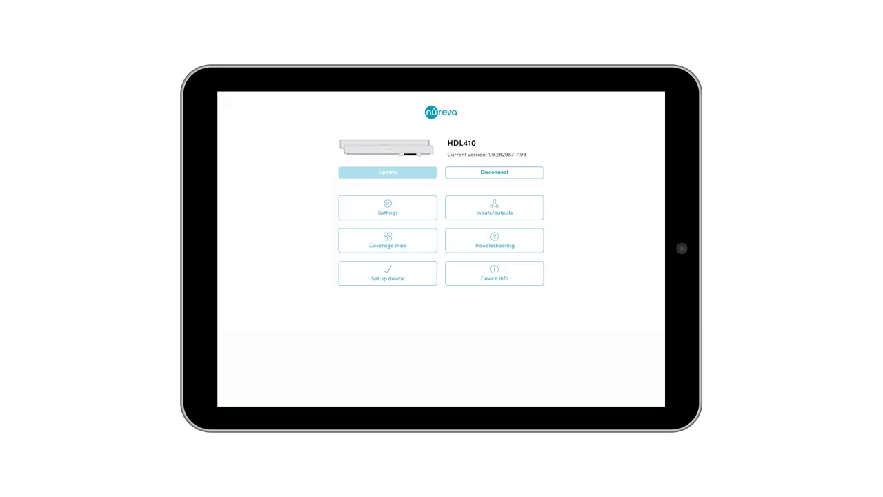
# - Review audio conferencing settings, check East, Centre and West coverage zones, then view Voice Amplification Mode
pyautogui.click(427, 211)
pyautogui.click(504, 136)
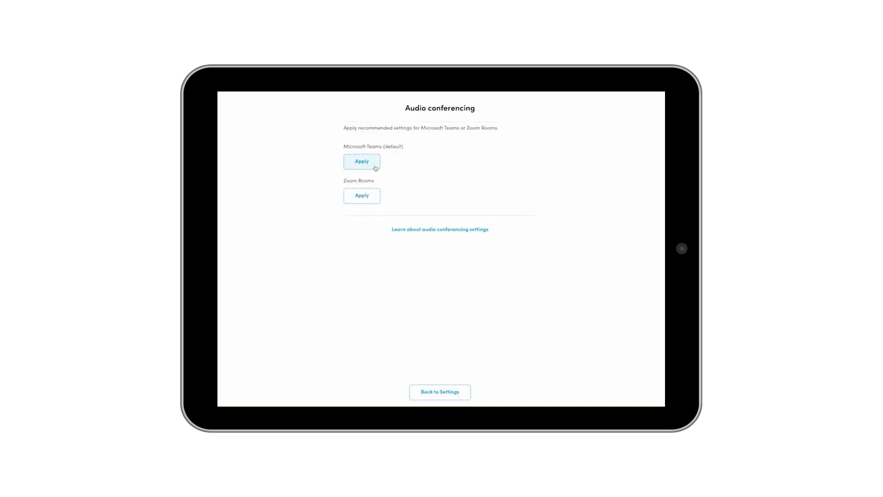
pyautogui.click(430, 229)
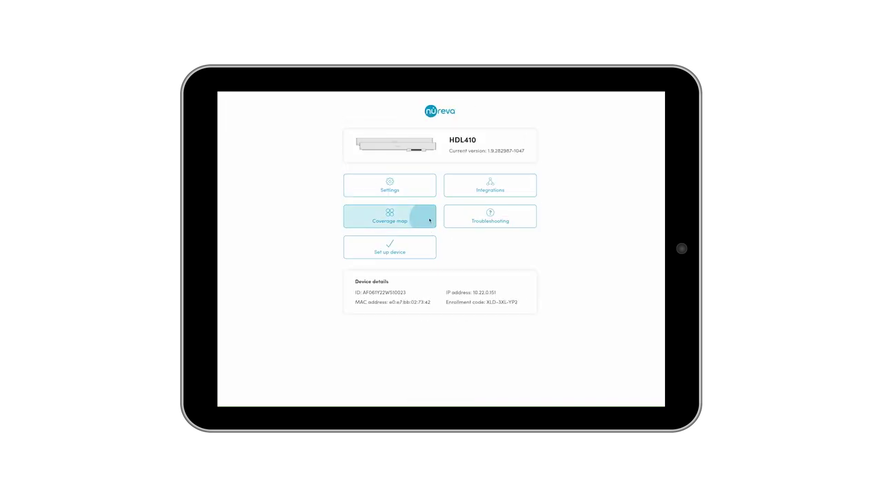
pyautogui.click(590, 338)
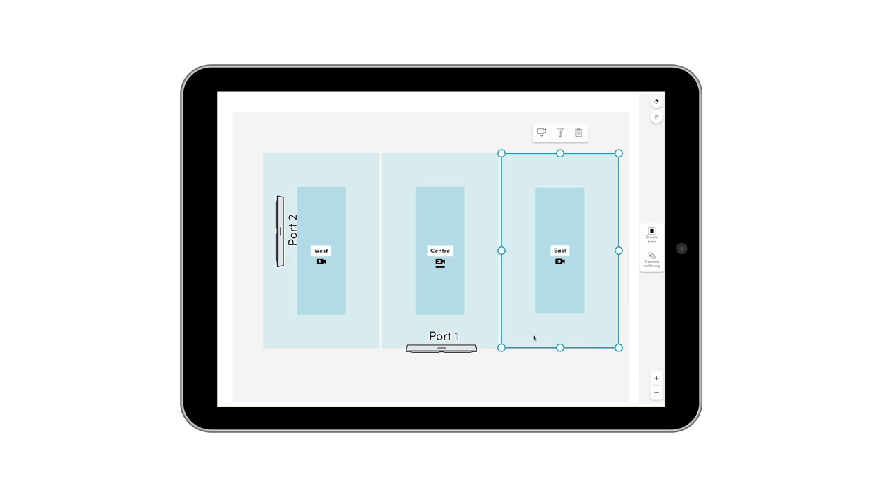
pyautogui.click(461, 333)
pyautogui.click(358, 337)
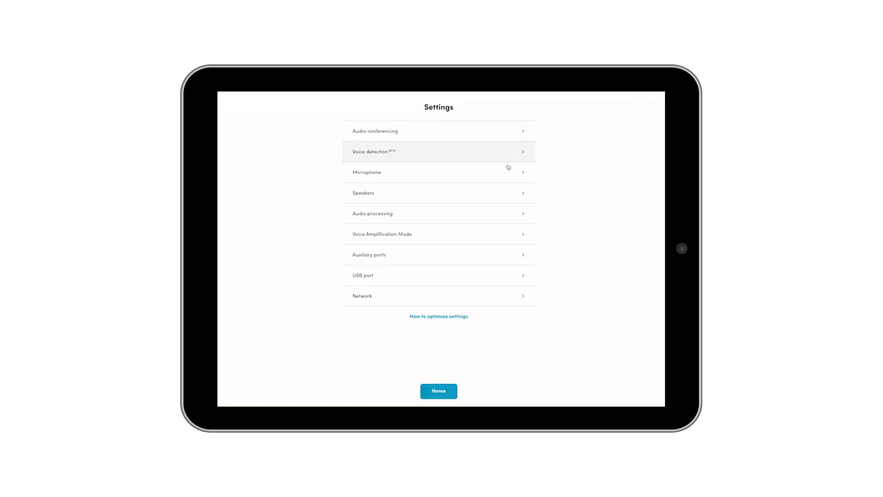
pyautogui.click(507, 233)
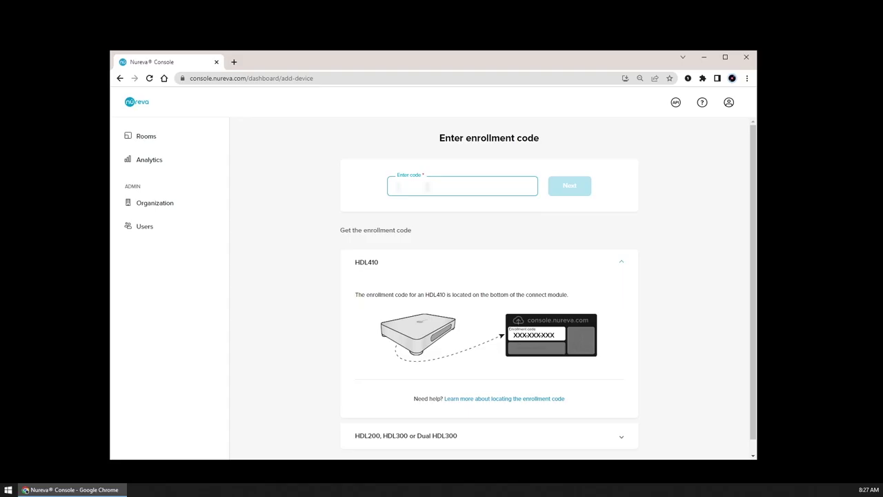
# - Paste the HDL410's enrollment code into Nureva Console and submit it to enroll the device
pyautogui.hotkey('ctrl', 'v')
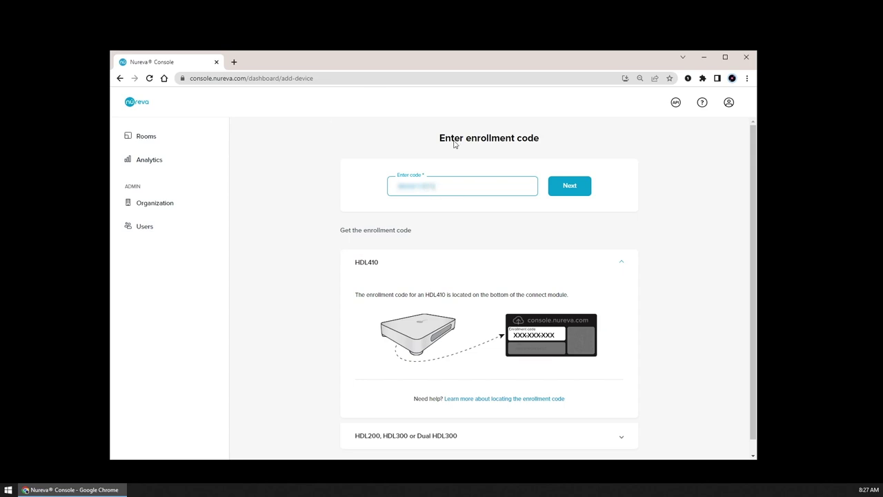
pyautogui.click(566, 193)
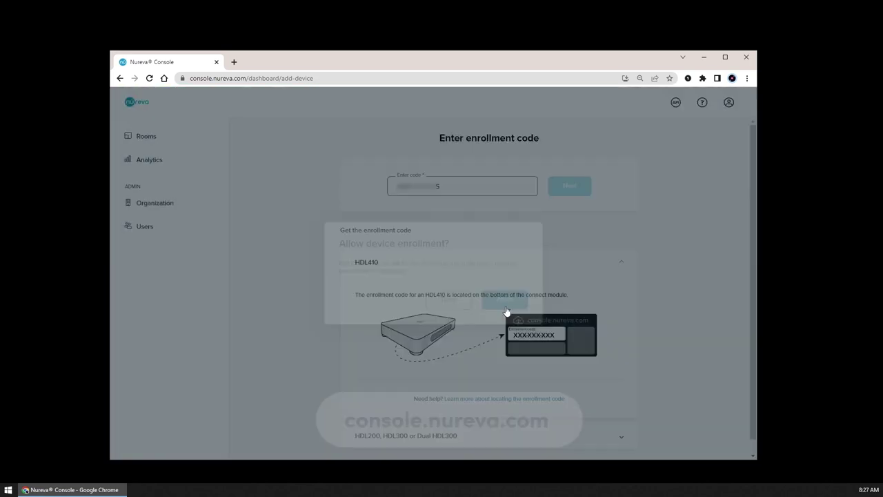
pyautogui.scroll(-1, 350, 293)
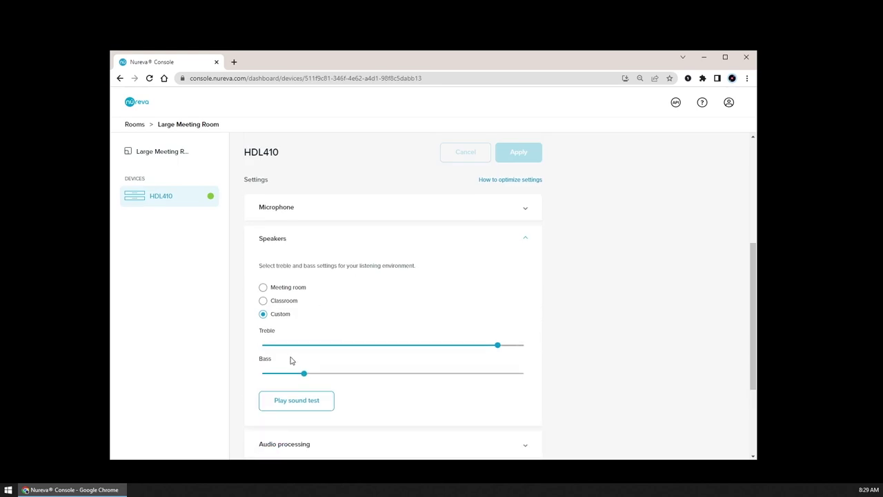
# - On the device page, collapse Speakers and expand the Audio processing settings
pyautogui.click(308, 241)
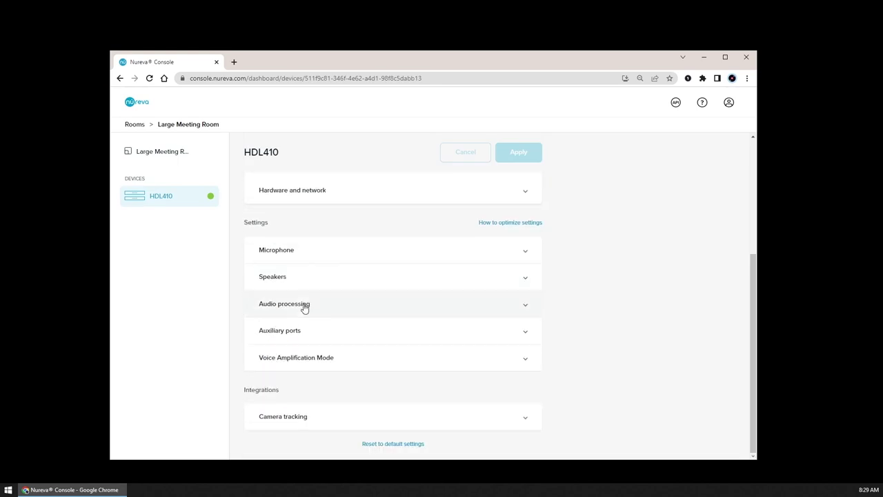
pyautogui.click(303, 305)
pyautogui.scroll(-2, 302, 315)
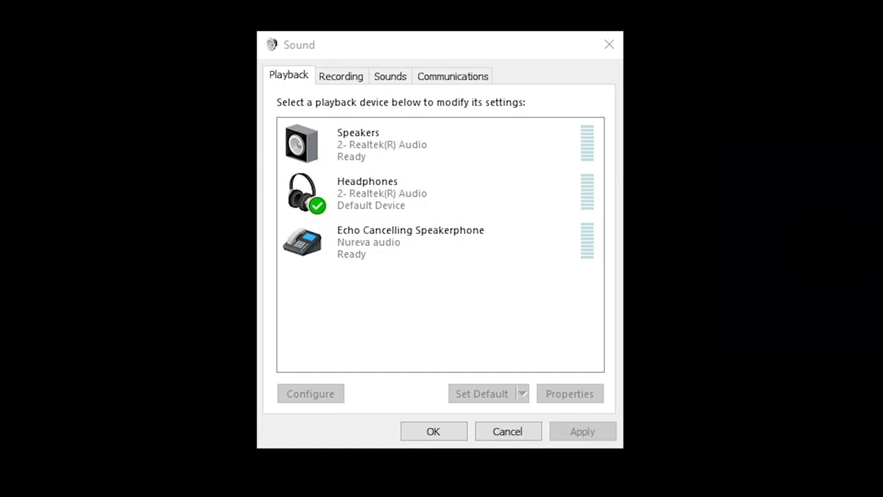
# - Set Echo Cancelling Speakerphone as Default Device on the Playback tab, then on the Recording tab
pyautogui.click(376, 248)
pyautogui.click(483, 397)
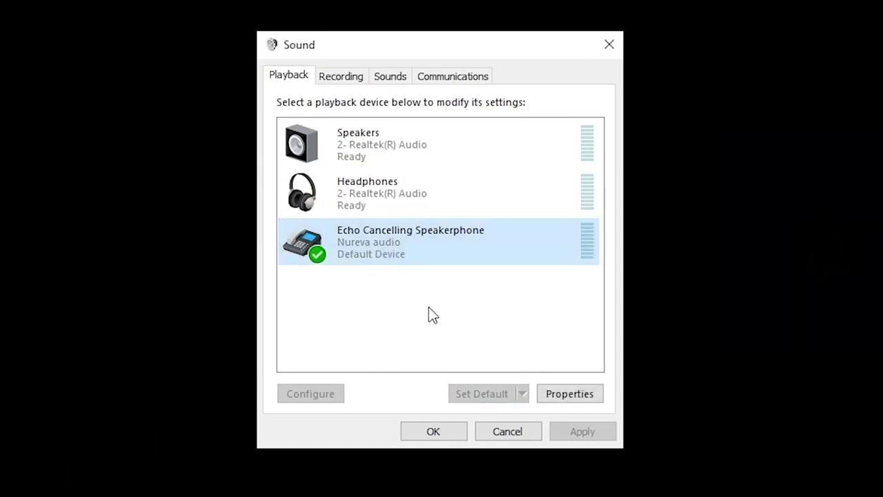
pyautogui.click(348, 81)
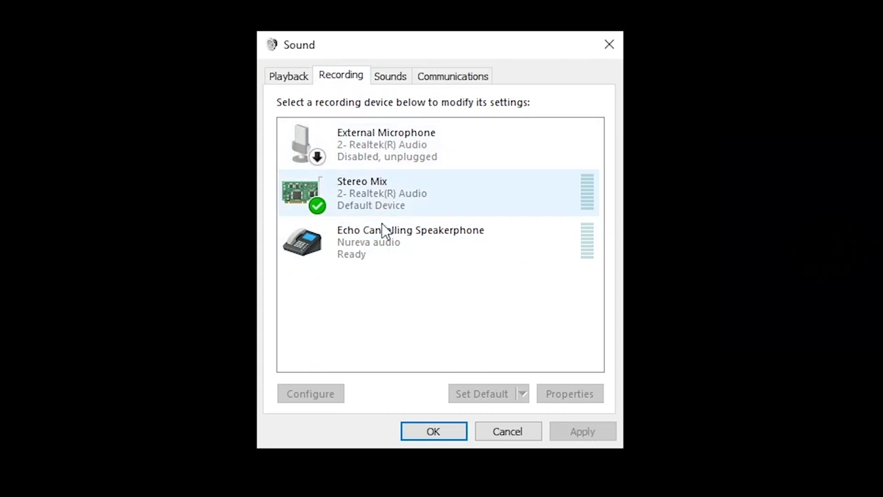
pyautogui.click(386, 250)
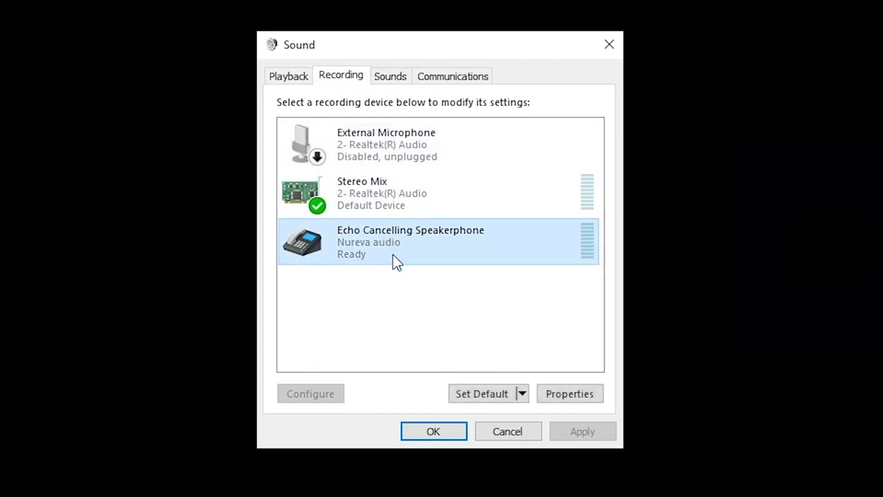
pyautogui.click(478, 399)
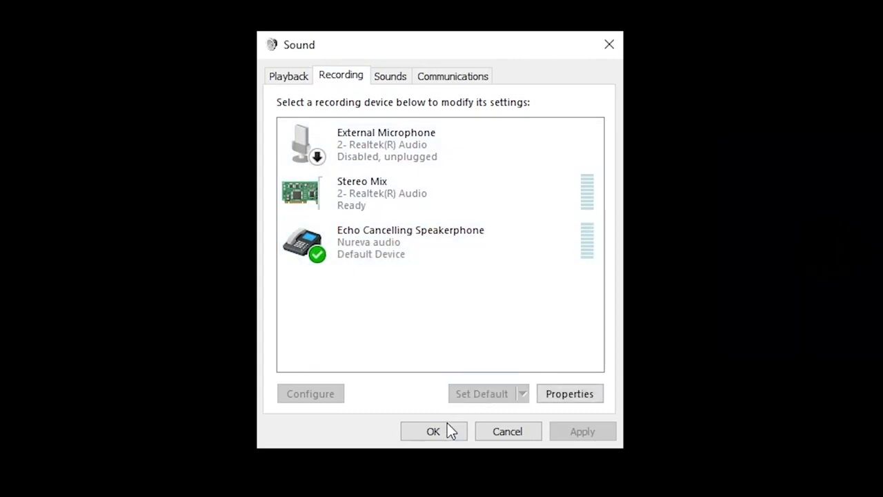